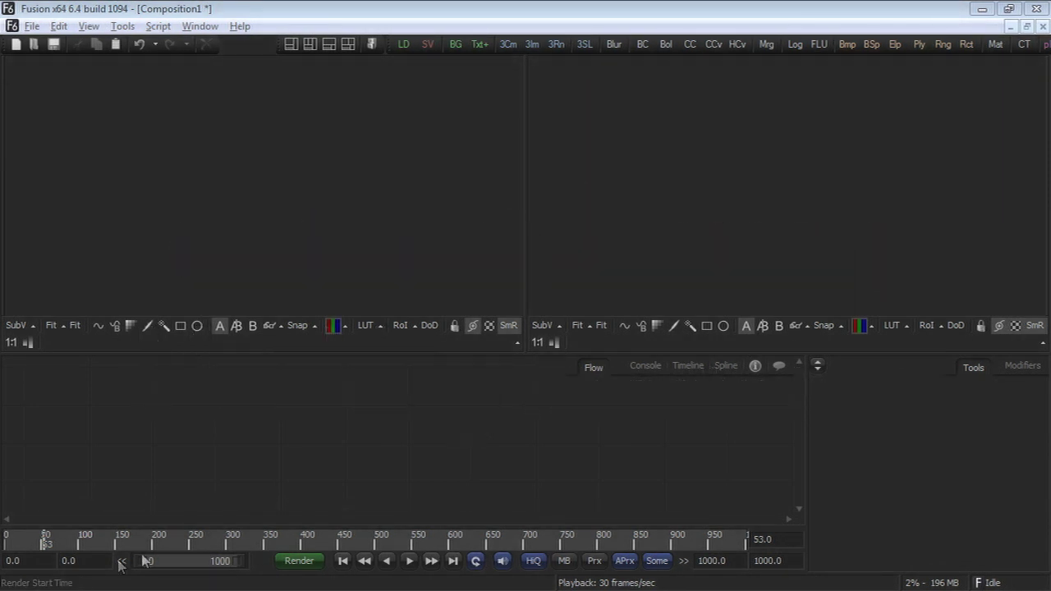
Step: Add a Text+ node from the Creator tools to the flow
{"action": "right_click", "coordinate": [396, 408]}
{"action": "mouse_move", "coordinate": [456, 175]}
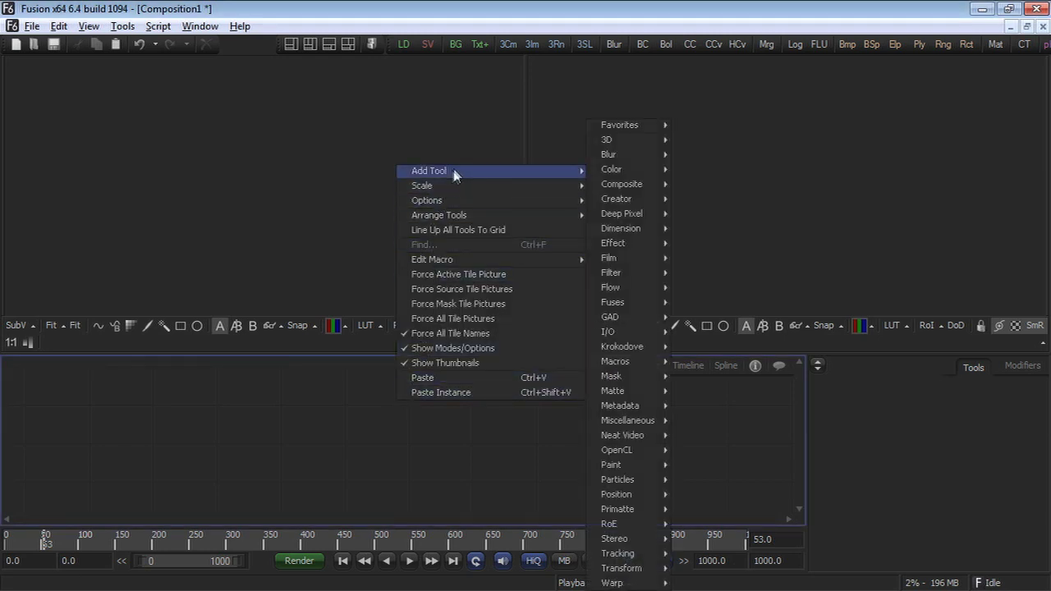
{"action": "mouse_move", "coordinate": [609, 204]}
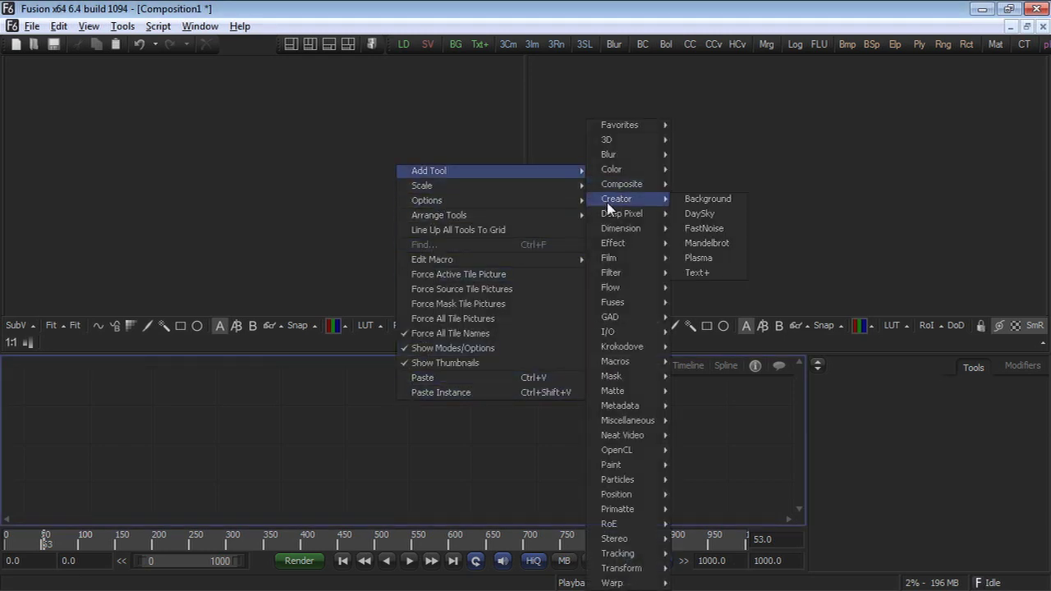
{"action": "left_click", "coordinate": [729, 274]}
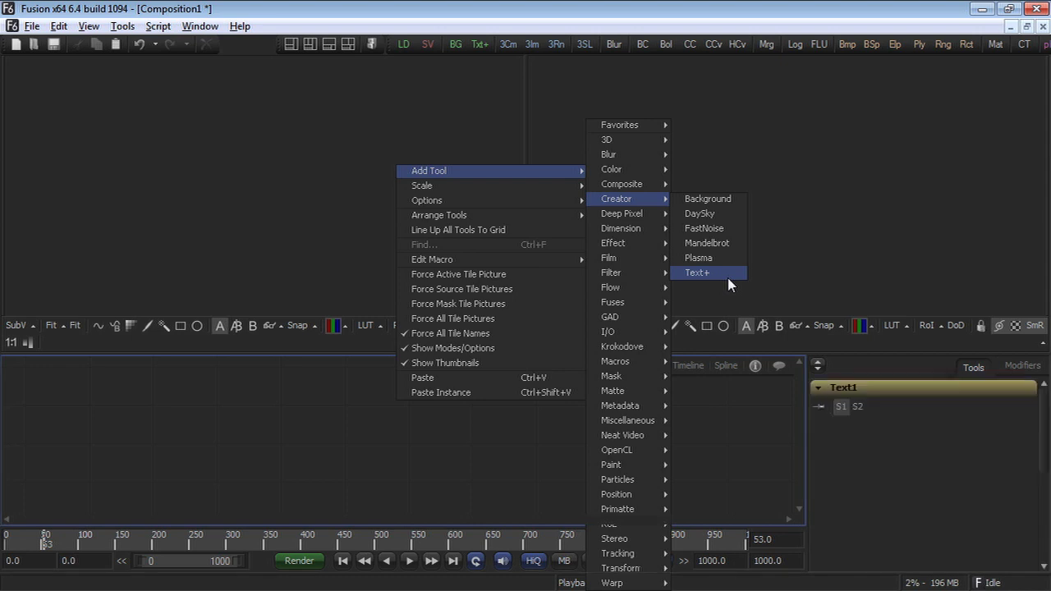
Step: Enter 'Fusion' as Text1's styled text and show it in the left viewer
{"action": "left_click_drag", "start_coordinate": [511, 435], "coordinate": [498, 474]}
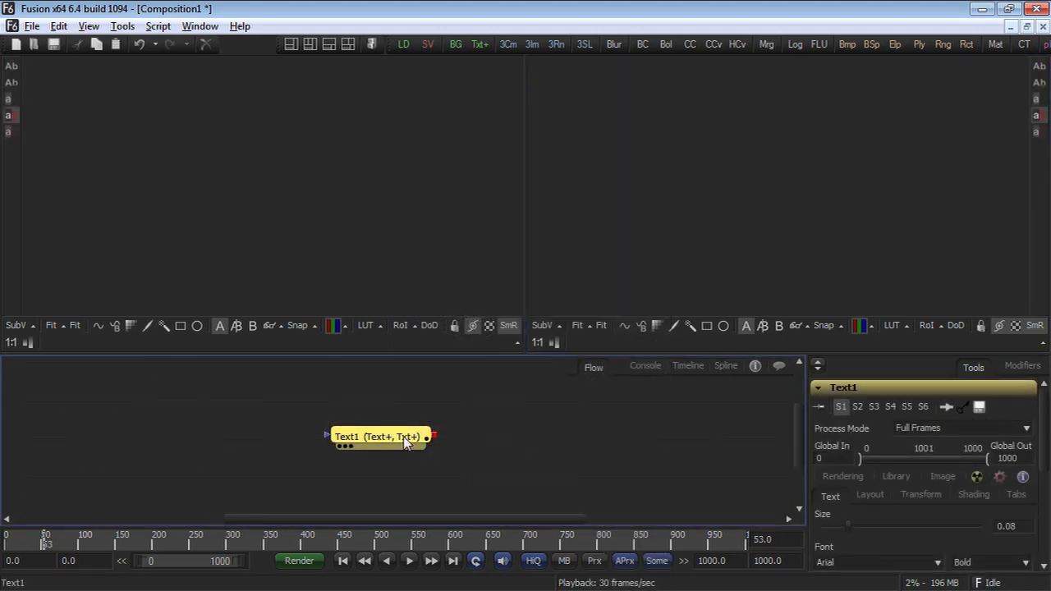
{"action": "scroll", "coordinate": [1043, 493], "scroll_direction": "down", "scroll_amount": 3}
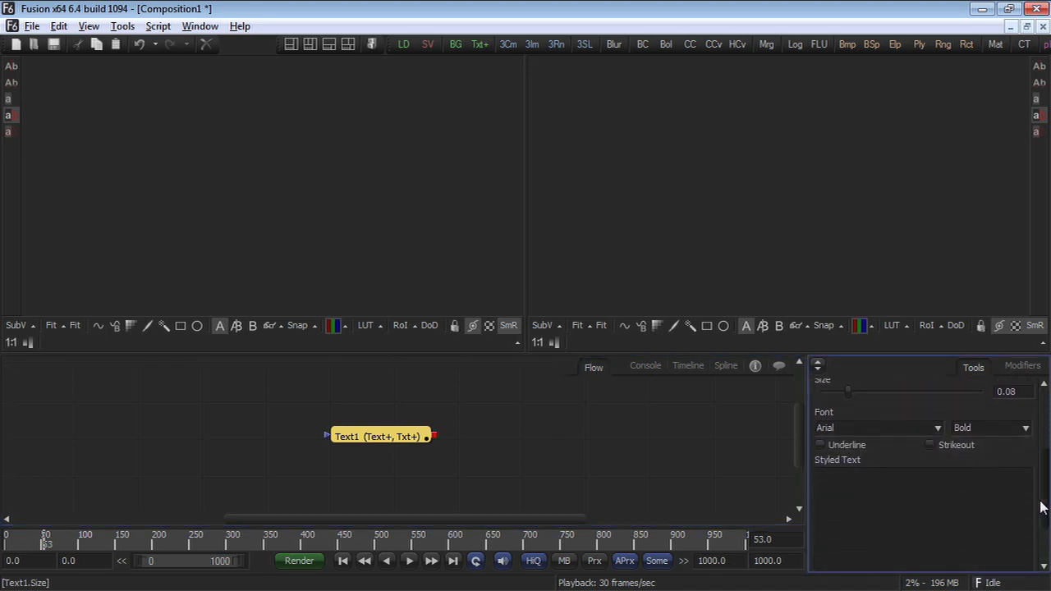
{"action": "left_click", "coordinate": [928, 512]}
{"action": "type", "text": "Fusion"}
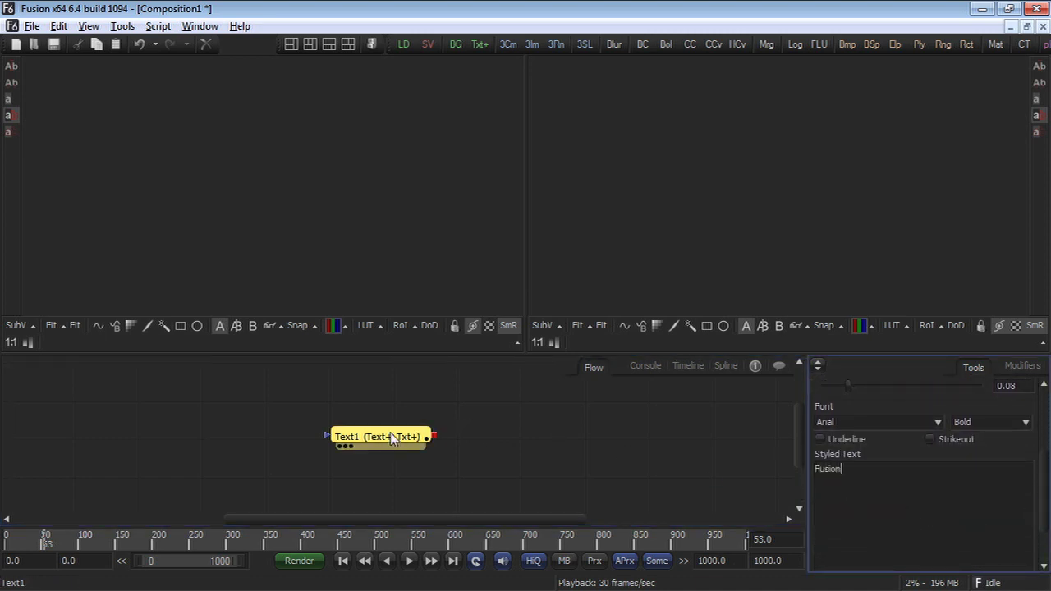
{"action": "left_click_drag", "start_coordinate": [394, 440], "coordinate": [361, 249]}
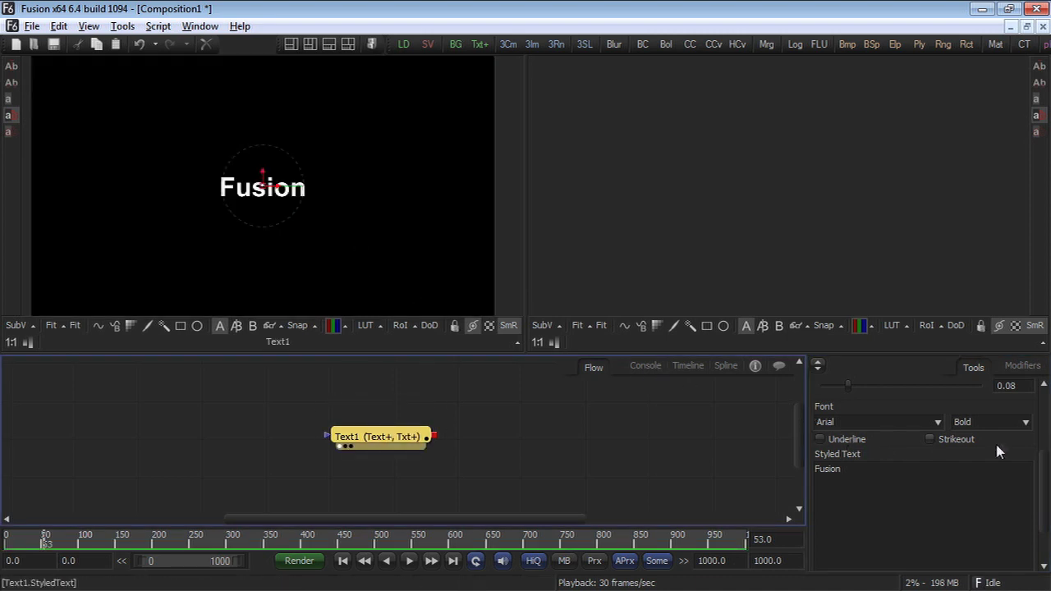
Step: Enlarge the Fusion text to size about 0.31
{"action": "left_click_drag", "start_coordinate": [1041, 457], "coordinate": [1047, 401]}
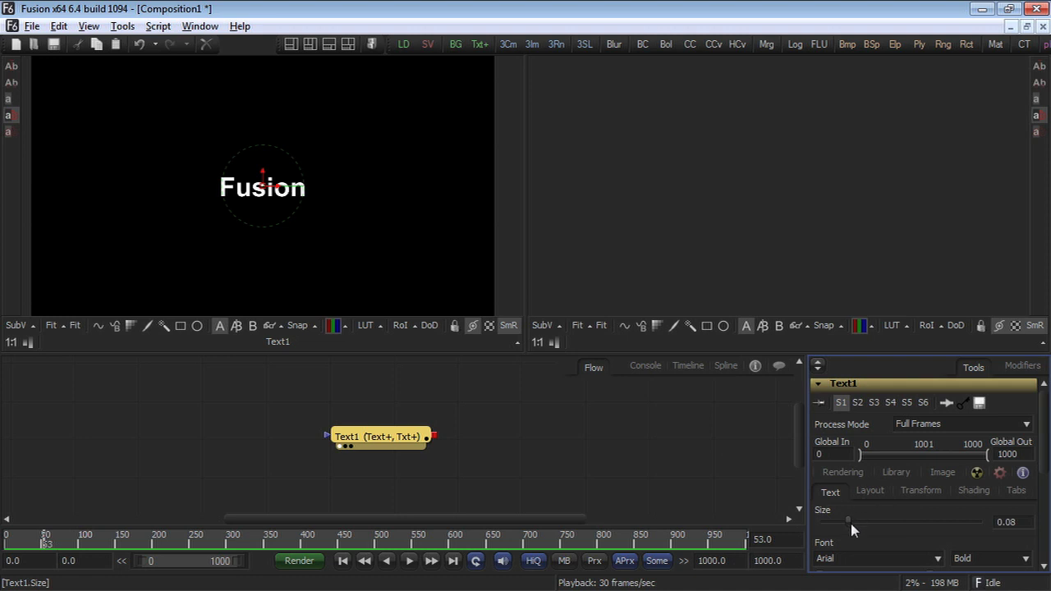
{"action": "left_click_drag", "start_coordinate": [851, 532], "coordinate": [921, 520]}
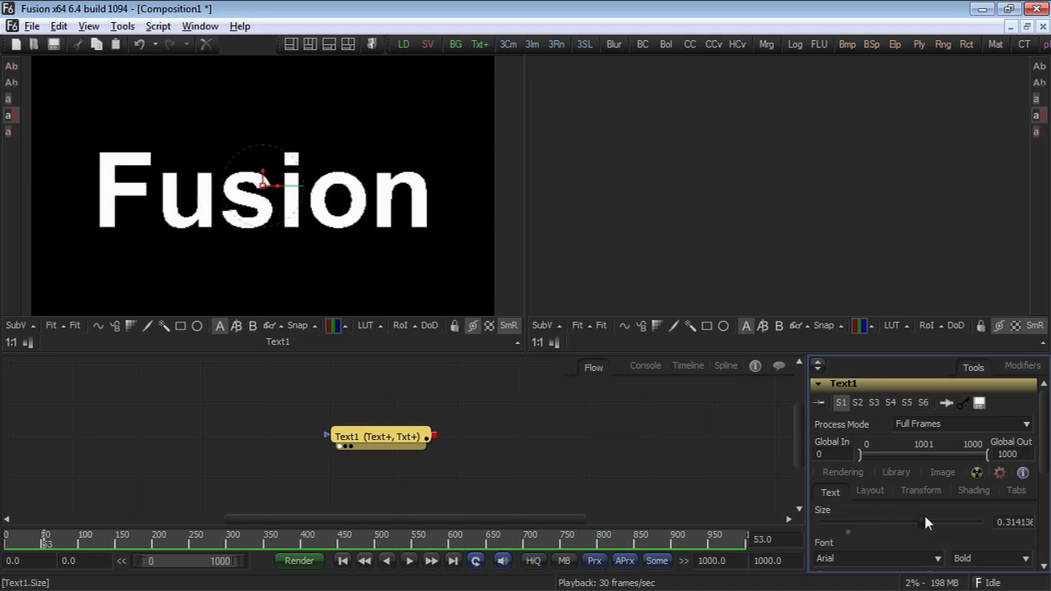
{"action": "left_click", "coordinate": [131, 182]}
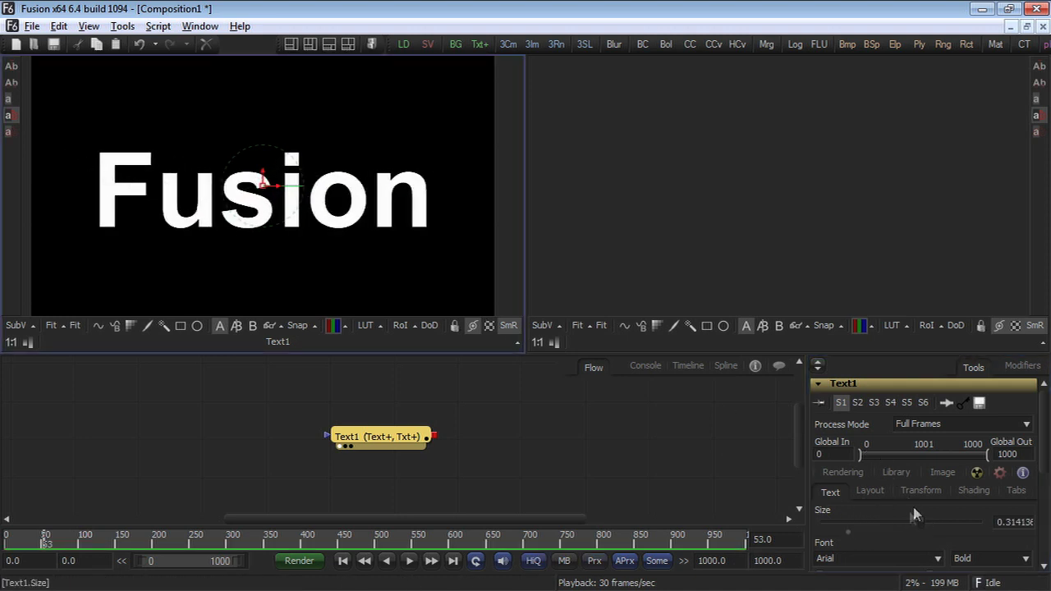
Step: Colour the text yellow in the Shading settings and move Text1 left
{"action": "left_click", "coordinate": [973, 491]}
{"action": "left_click", "coordinate": [1046, 489]}
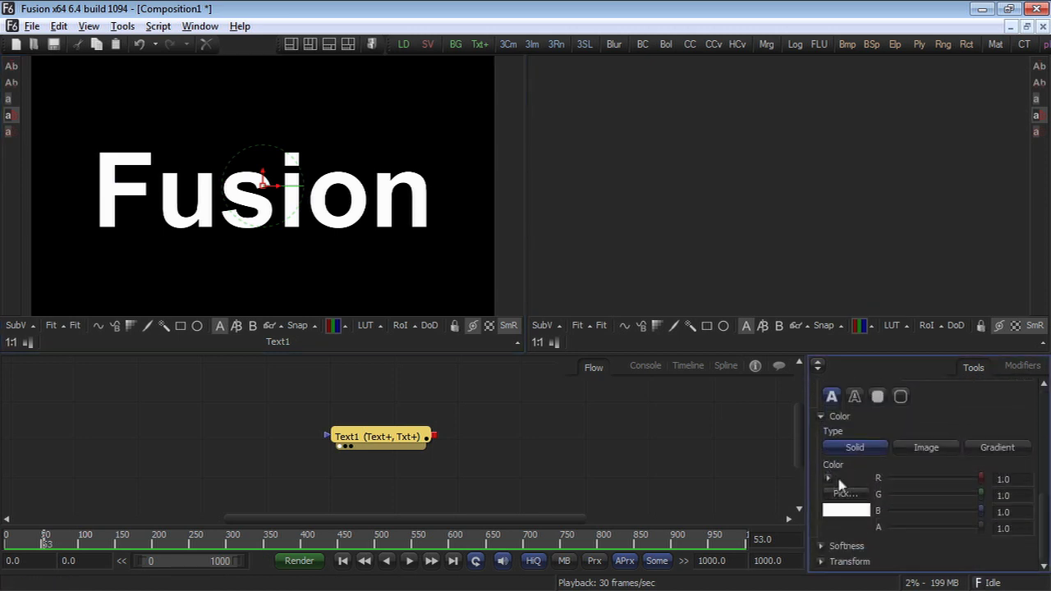
{"action": "left_click", "coordinate": [828, 479]}
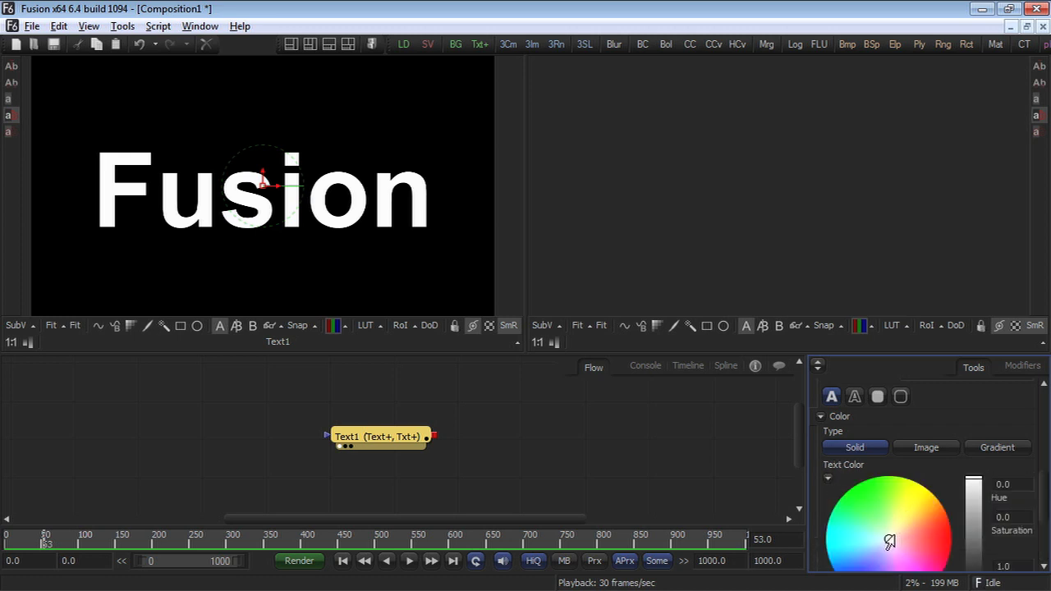
{"action": "left_click_drag", "start_coordinate": [889, 542], "coordinate": [915, 486]}
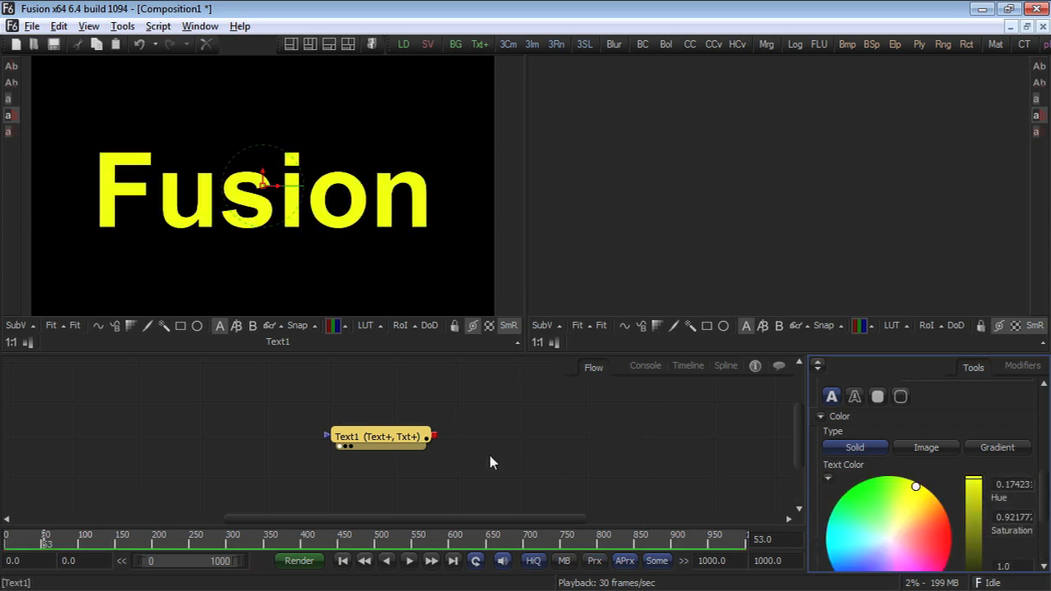
{"action": "left_click_drag", "start_coordinate": [408, 439], "coordinate": [343, 437]}
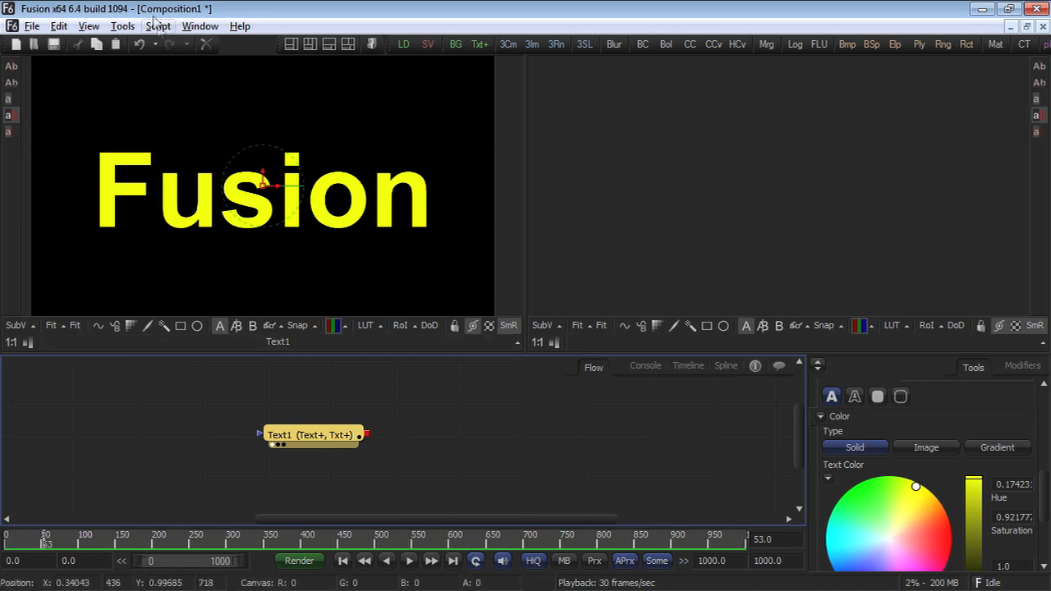
{"action": "key", "text": "ctrl+space"}
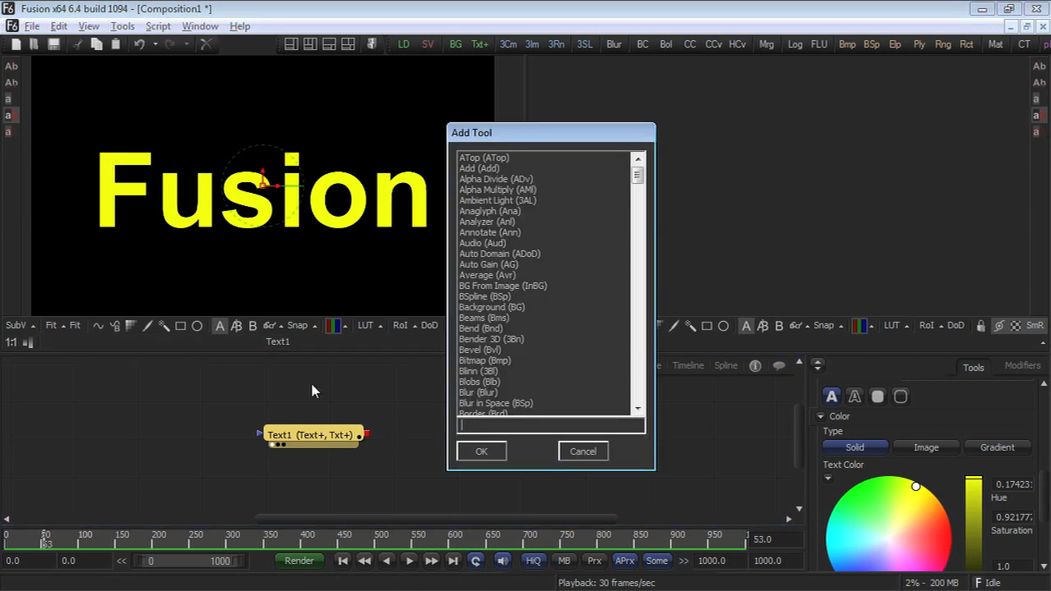
Step: Add a Glow node and wire Text1's output into Glow1's input
{"action": "type", "text": "G"}
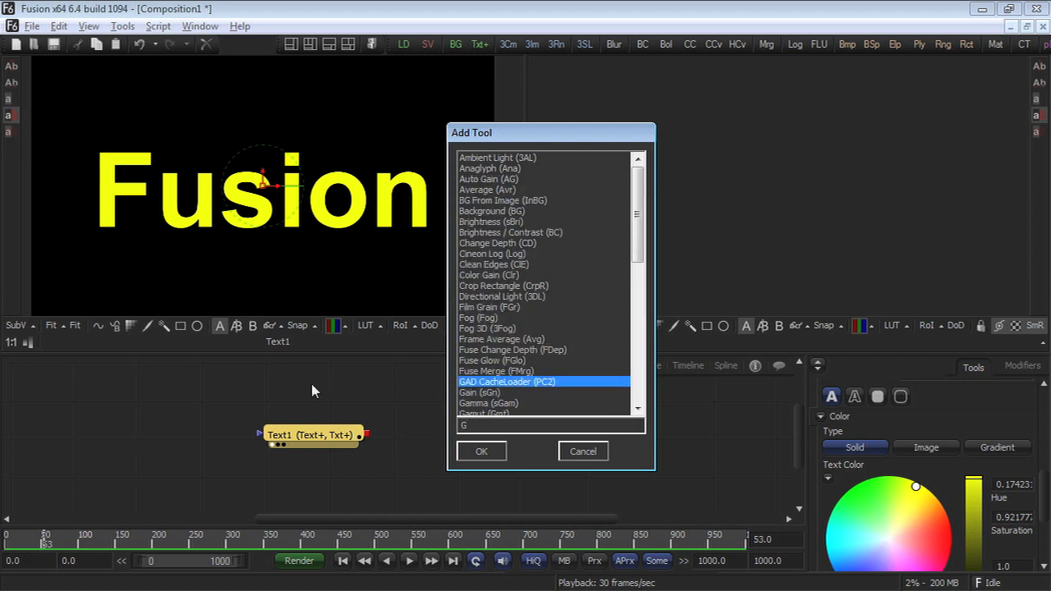
{"action": "type", "text": "low"}
{"action": "key", "text": "Return"}
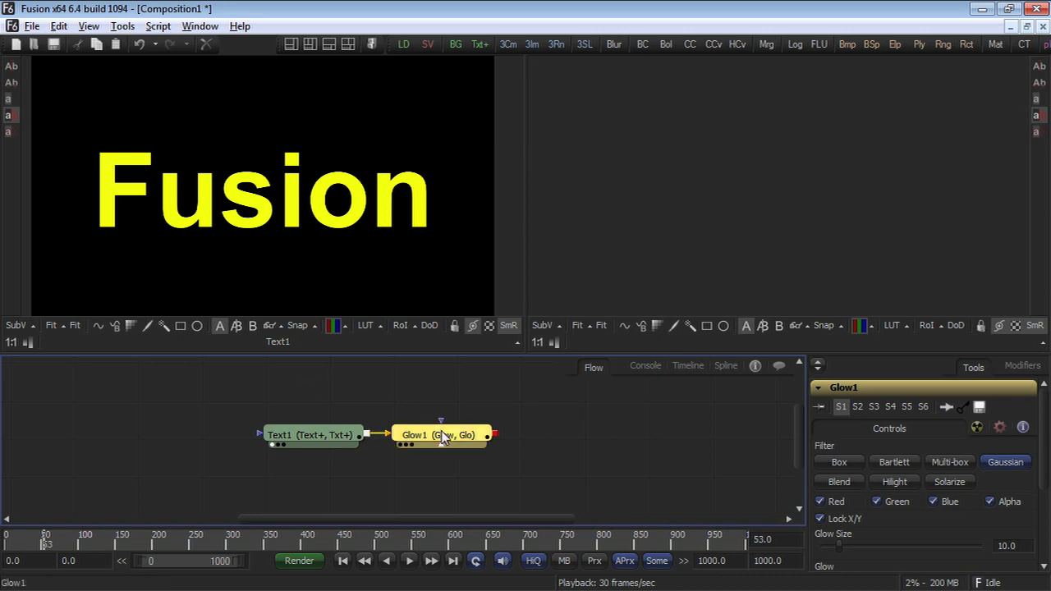
{"action": "left_click_drag", "start_coordinate": [442, 436], "coordinate": [456, 437]}
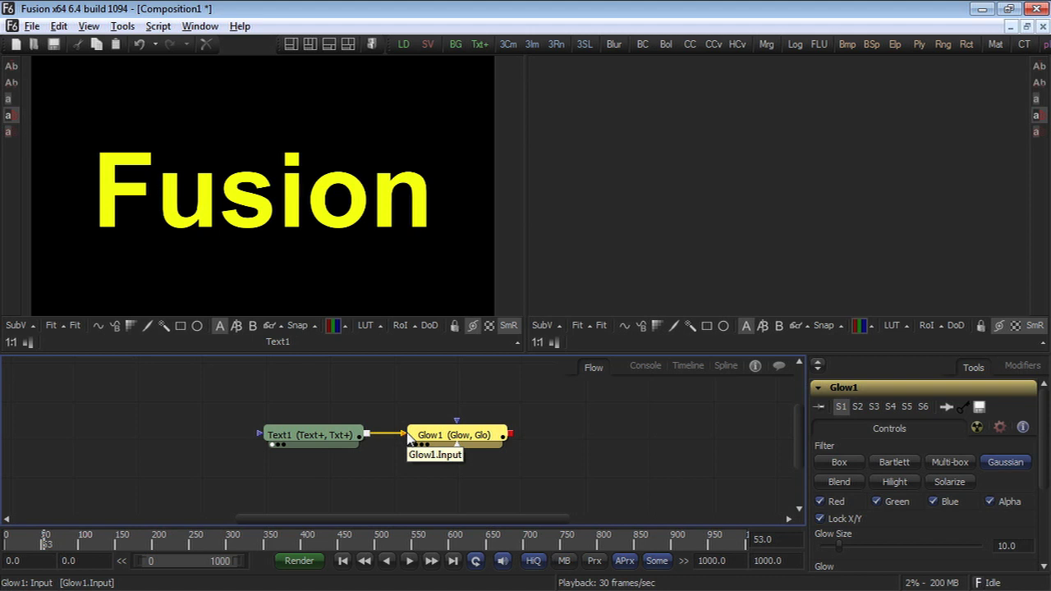
{"action": "left_click_drag", "start_coordinate": [408, 437], "coordinate": [371, 461]}
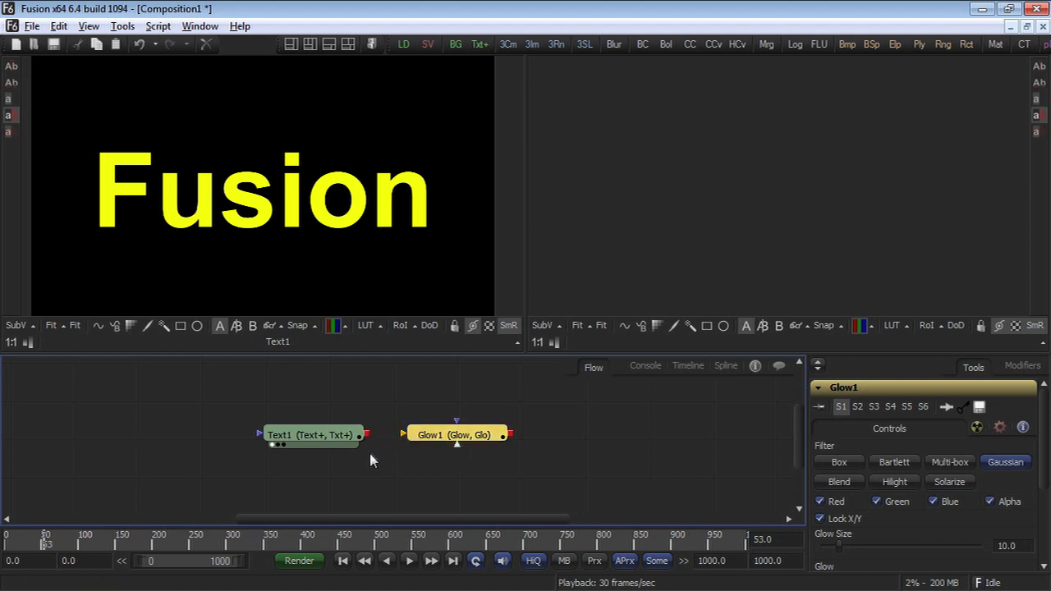
{"action": "left_click_drag", "start_coordinate": [367, 435], "coordinate": [414, 437]}
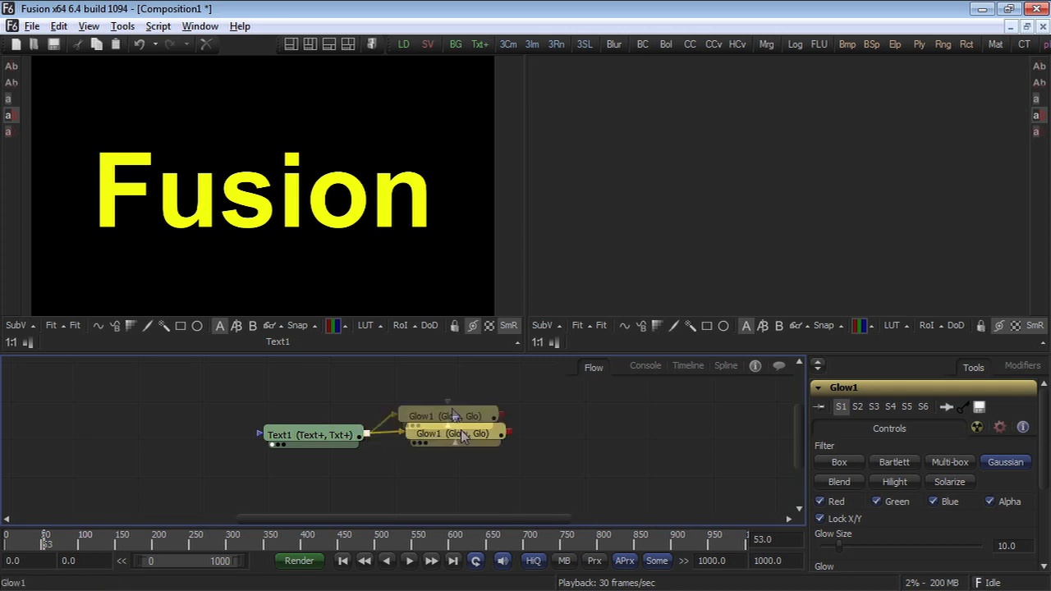
Step: Show the Glow1 result in the left viewer
{"action": "left_click_drag", "start_coordinate": [463, 435], "coordinate": [325, 156]}
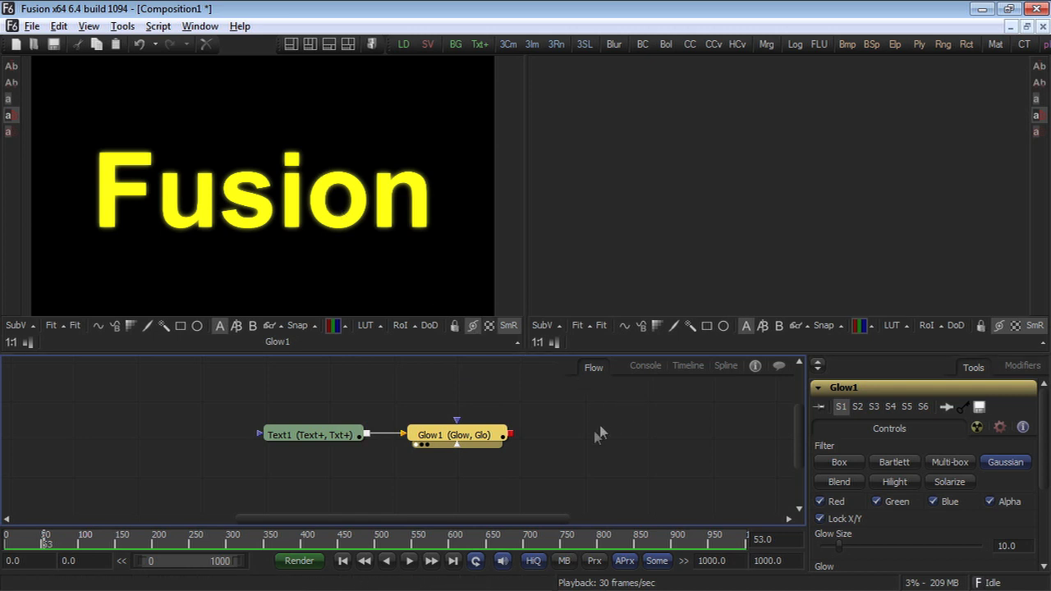
{"action": "right_click", "coordinate": [493, 438]}
{"action": "mouse_move", "coordinate": [525, 72]}
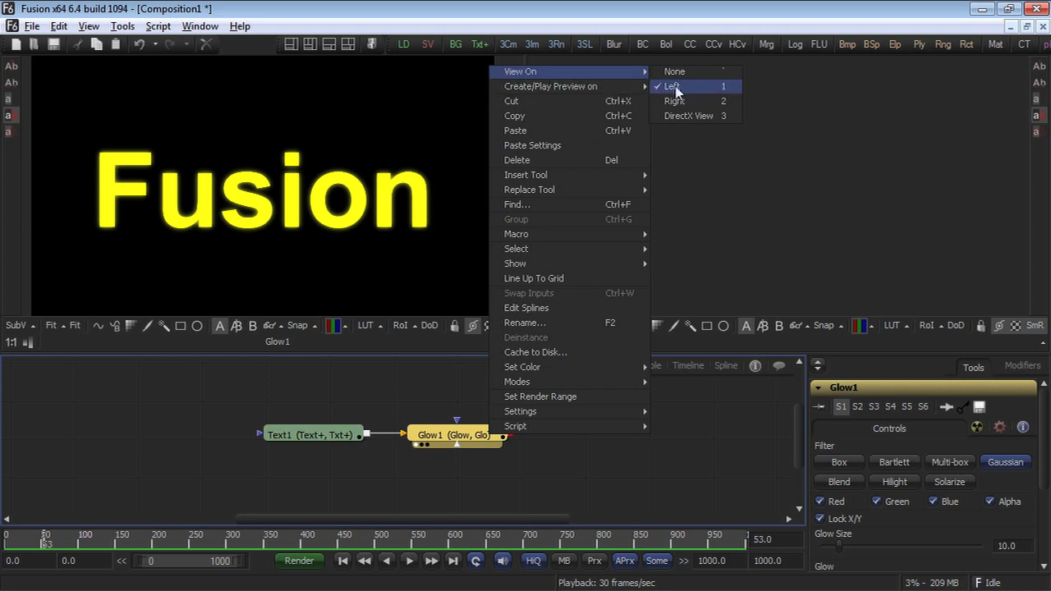
{"action": "left_click", "coordinate": [699, 443]}
{"action": "left_click", "coordinate": [698, 443]}
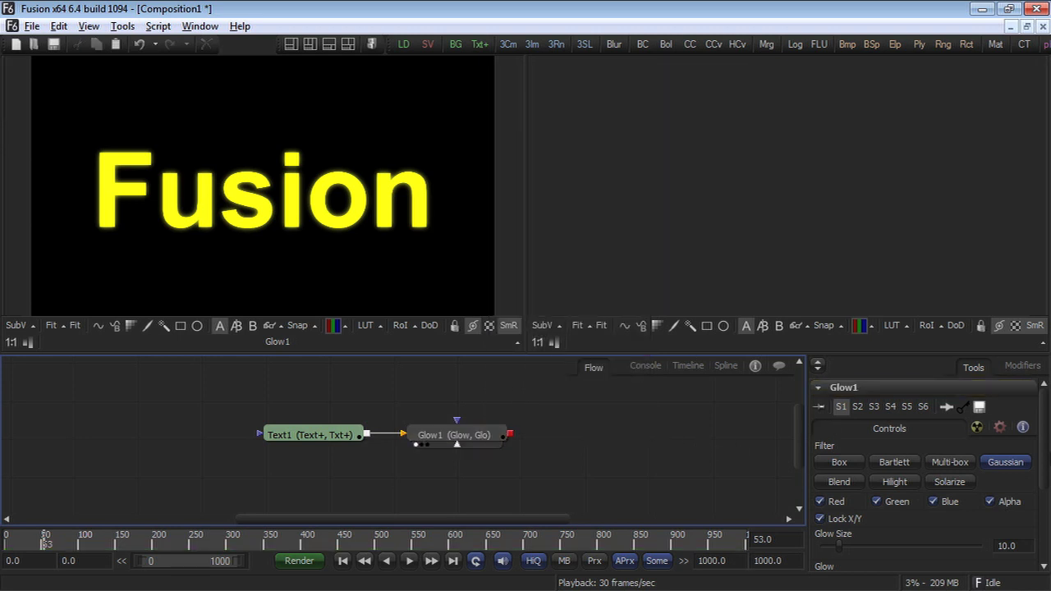
Step: Raise Glow1's Glow Size to about 69.11 and Glow to about 0.92
{"action": "left_click_drag", "start_coordinate": [1044, 443], "coordinate": [1031, 492]}
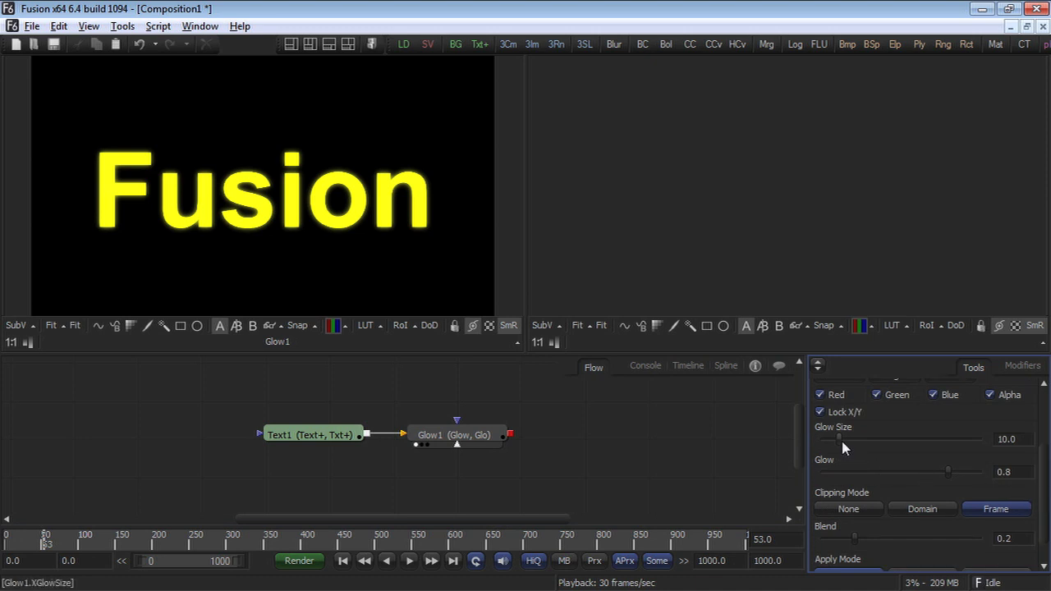
{"action": "left_click_drag", "start_coordinate": [840, 441], "coordinate": [965, 473]}
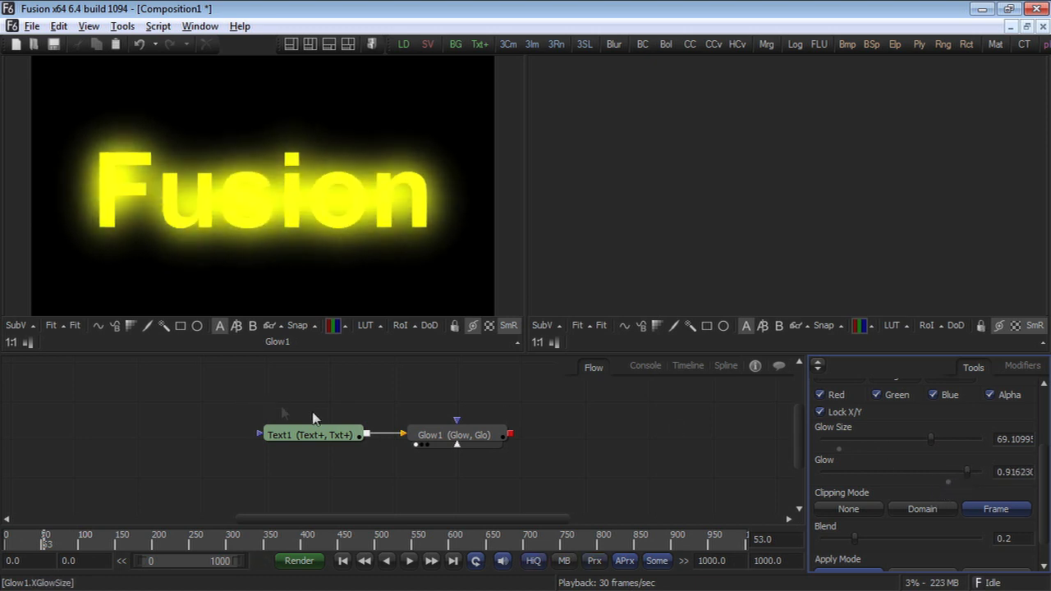
{"action": "left_click_drag", "start_coordinate": [458, 463], "coordinate": [412, 487]}
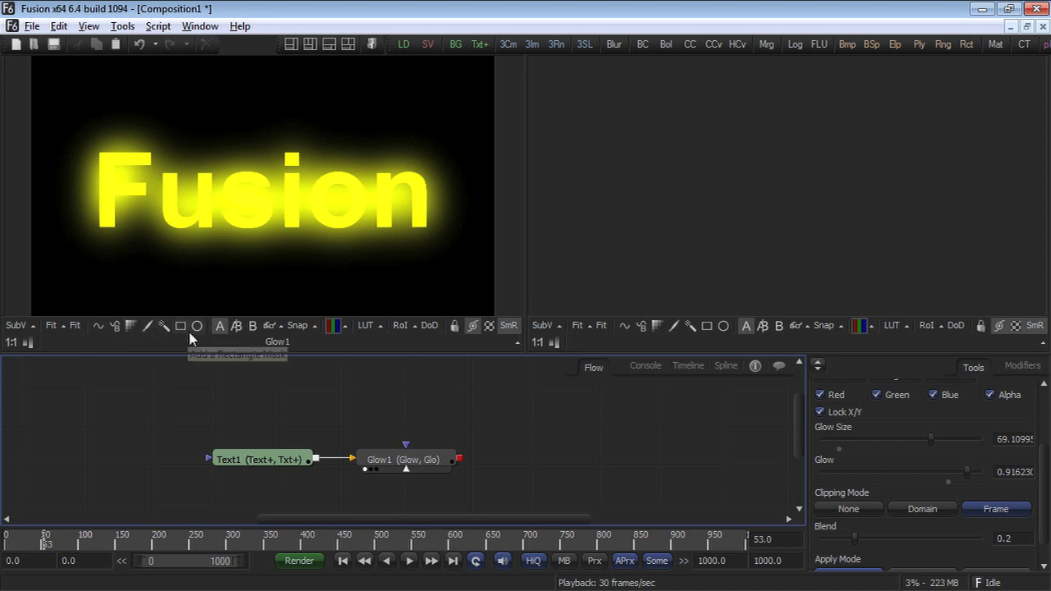
Step: Add a rectangle mask to Glow1
{"action": "left_click", "coordinate": [180, 326]}
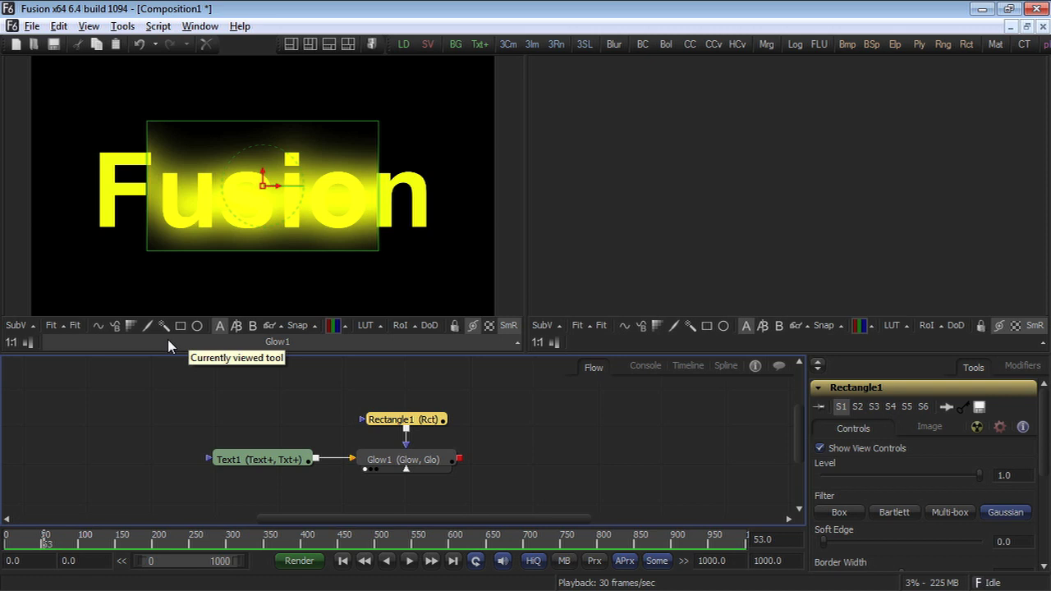
Step: Narrow Rectangle1 to a box over the F and show the mask in the second viewer
{"action": "left_click", "coordinate": [168, 339]}
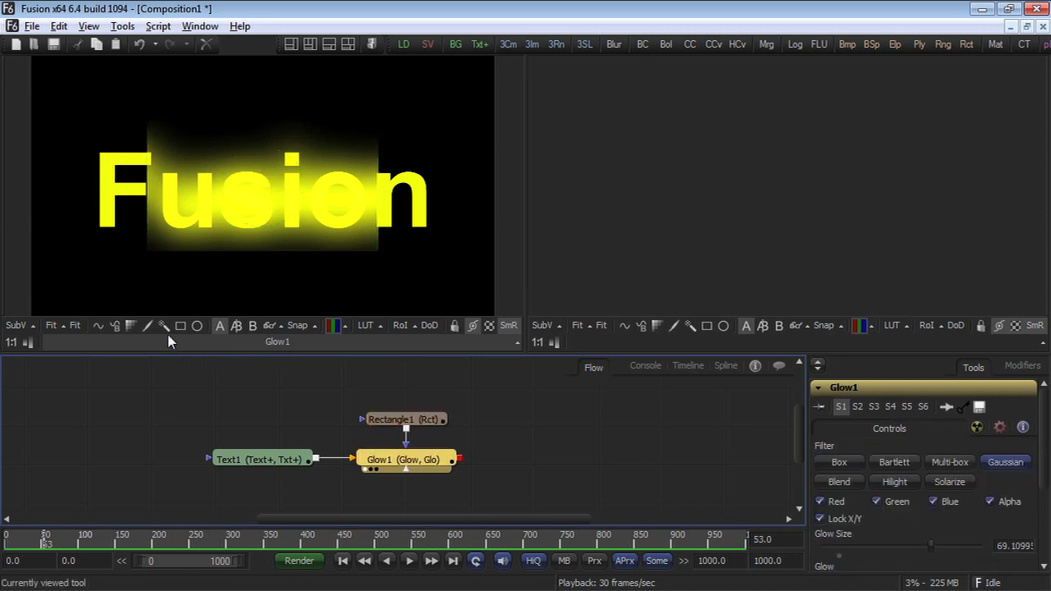
{"action": "left_click", "coordinate": [438, 419]}
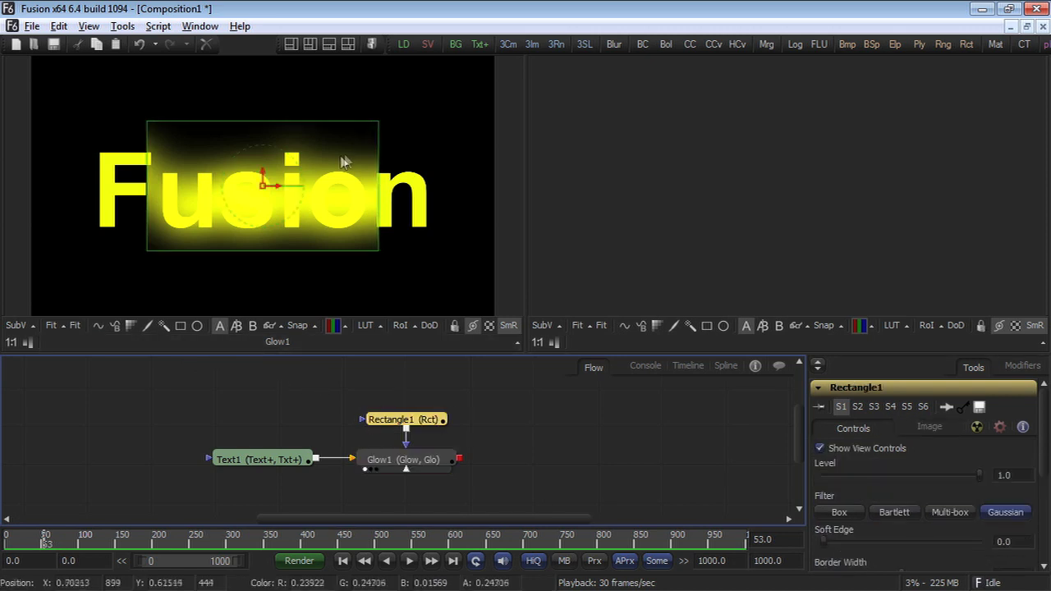
{"action": "left_click_drag", "start_coordinate": [379, 171], "coordinate": [118, 194]}
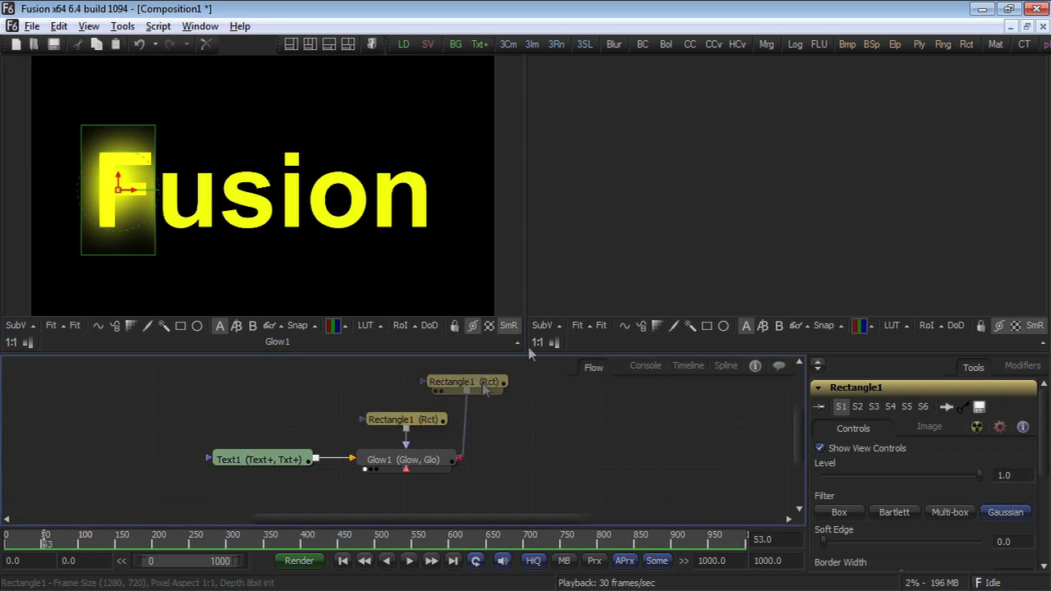
{"action": "left_click_drag", "start_coordinate": [529, 352], "coordinate": [698, 263]}
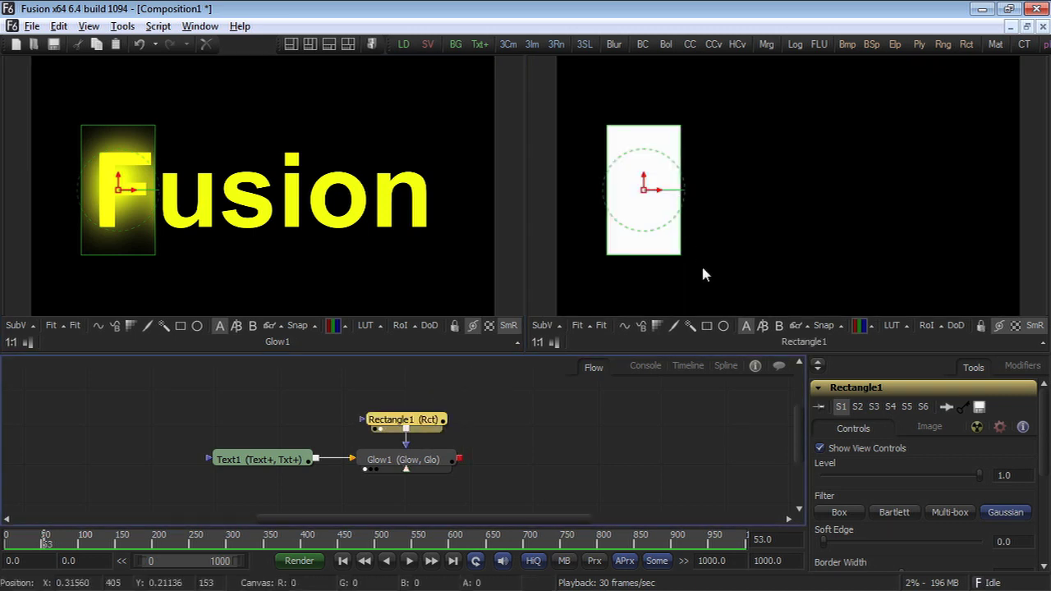
Step: Shrink the rectangle mask from its corner and shift it right to centre X about 0.195
{"action": "right_click", "coordinate": [427, 417]}
{"action": "mouse_move", "coordinate": [501, 71]}
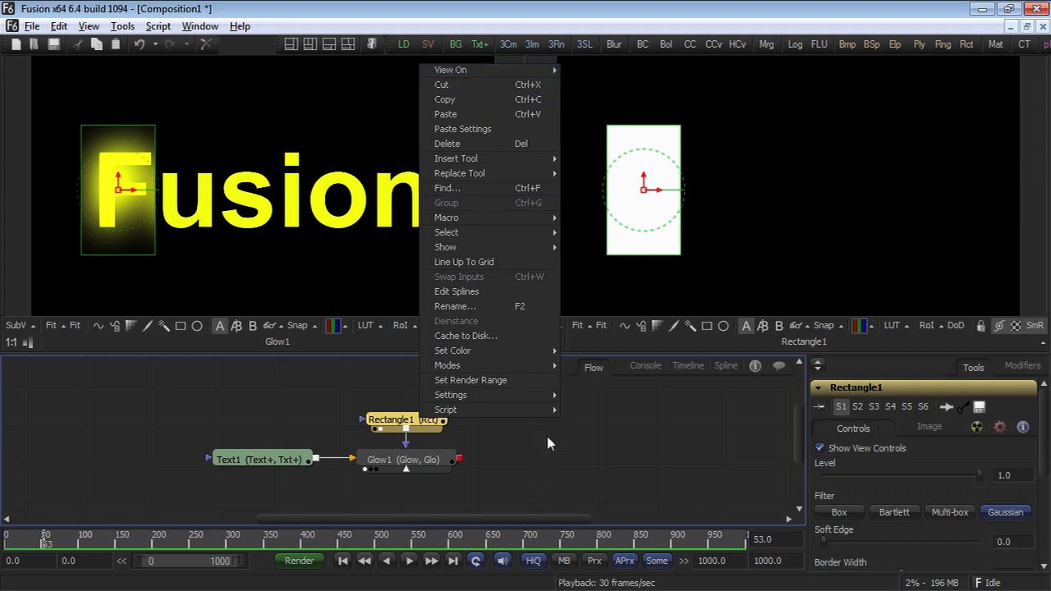
{"action": "left_click", "coordinate": [542, 474]}
{"action": "left_click", "coordinate": [416, 423]}
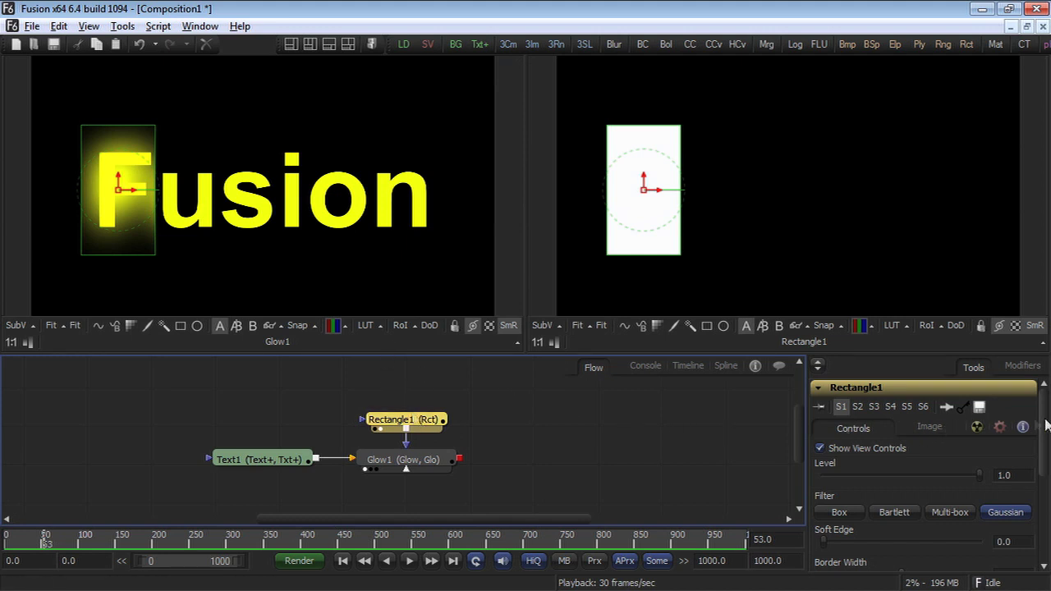
{"action": "scroll", "coordinate": [1042, 459], "scroll_direction": "down", "scroll_amount": 2}
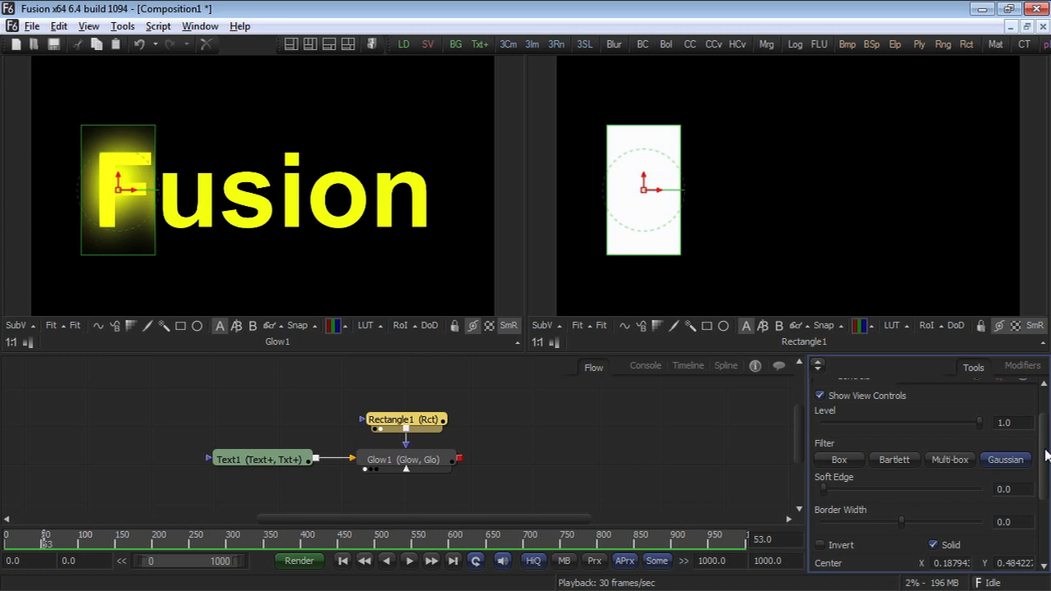
{"action": "left_click_drag", "start_coordinate": [155, 126], "coordinate": [146, 139]}
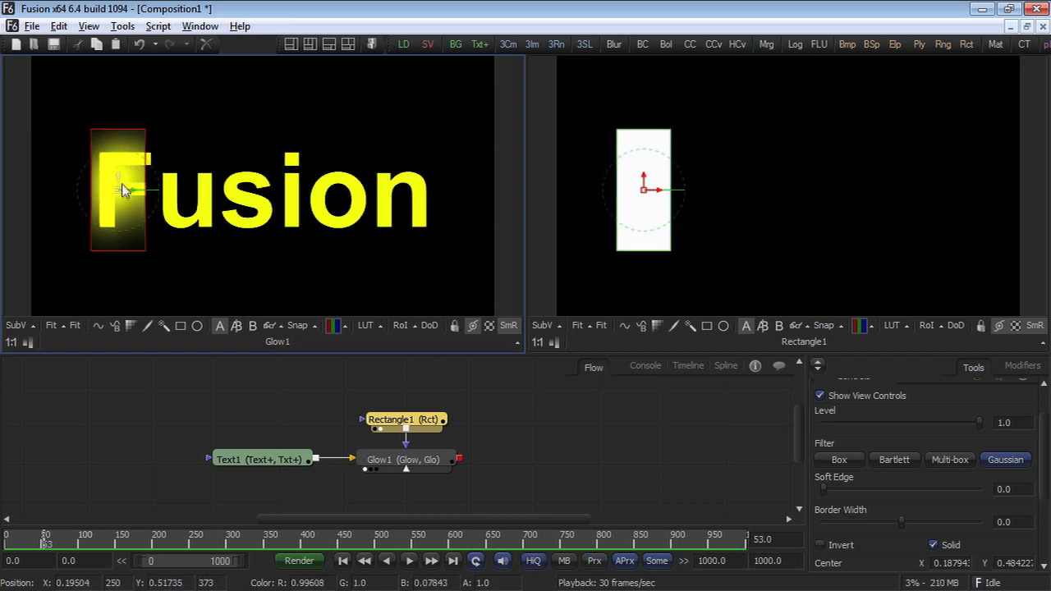
{"action": "left_click_drag", "start_coordinate": [122, 185], "coordinate": [123, 191]}
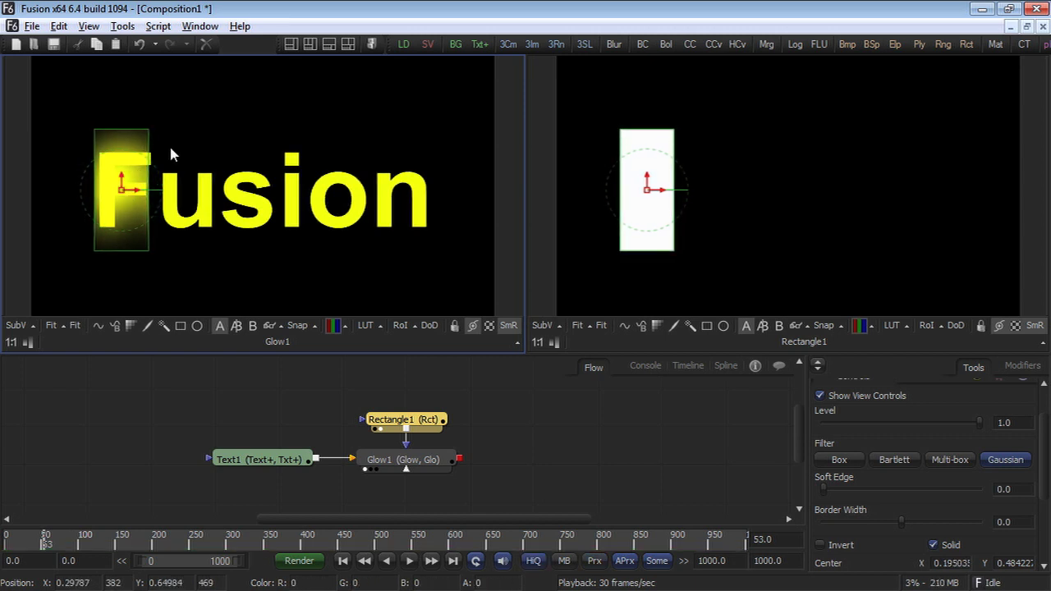
{"action": "scroll", "coordinate": [170, 147], "scroll_direction": "up", "scroll_amount": 2}
{"action": "left_click_drag", "start_coordinate": [166, 168], "coordinate": [224, 129]}
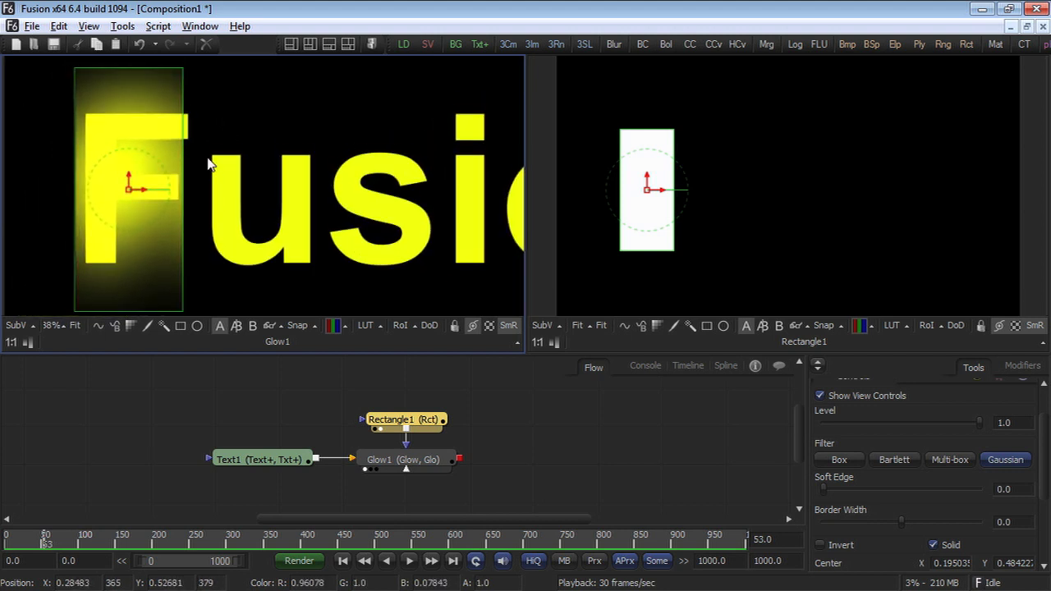
{"action": "scroll", "coordinate": [211, 162], "scroll_direction": "down", "scroll_amount": 1}
{"action": "scroll", "coordinate": [235, 153], "scroll_direction": "up", "scroll_amount": 2}
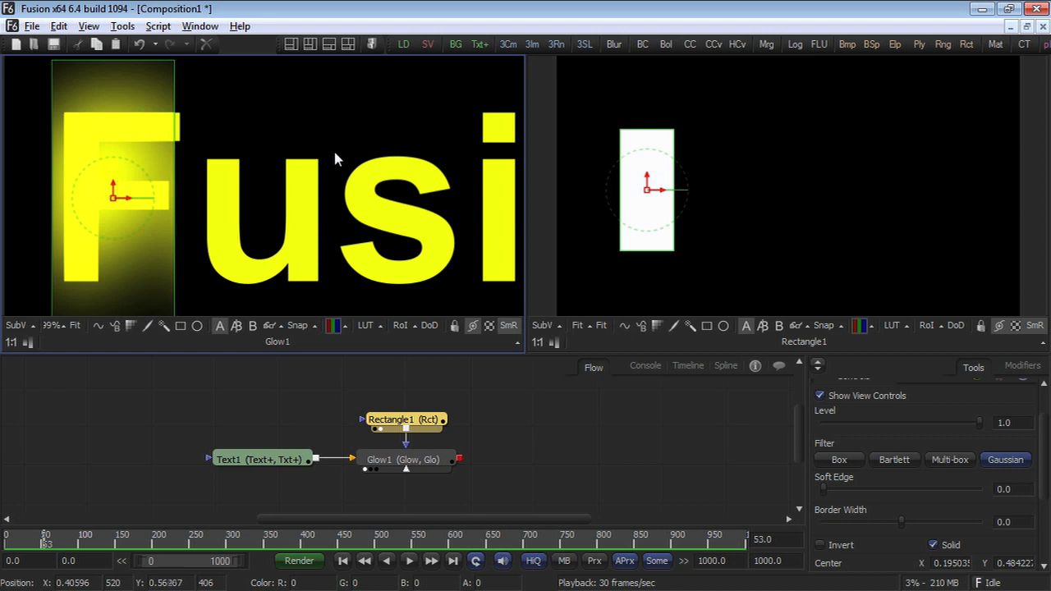
{"action": "left_click", "coordinate": [412, 418]}
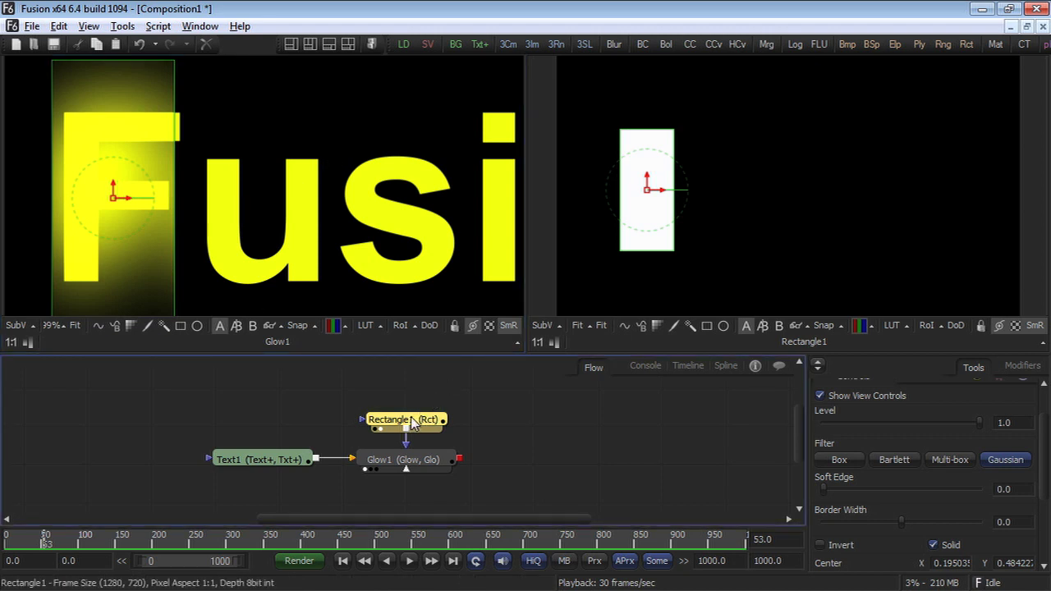
{"action": "key", "text": "ctrl+p"}
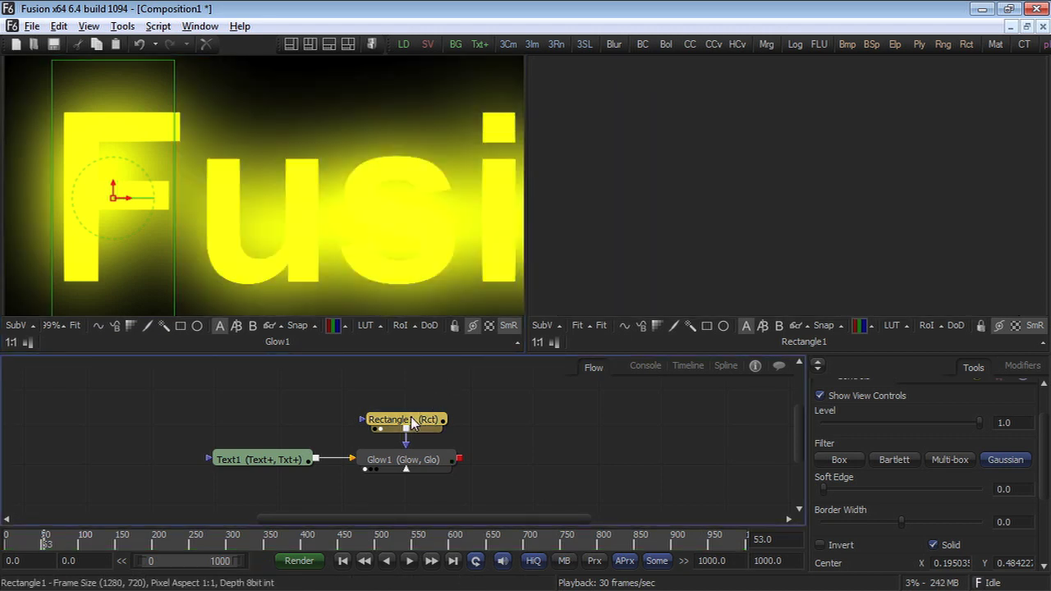
{"action": "key", "text": "ctrl+p"}
{"action": "key", "text": "ctrl+p"}
{"action": "key", "text": "ctrl+p"}
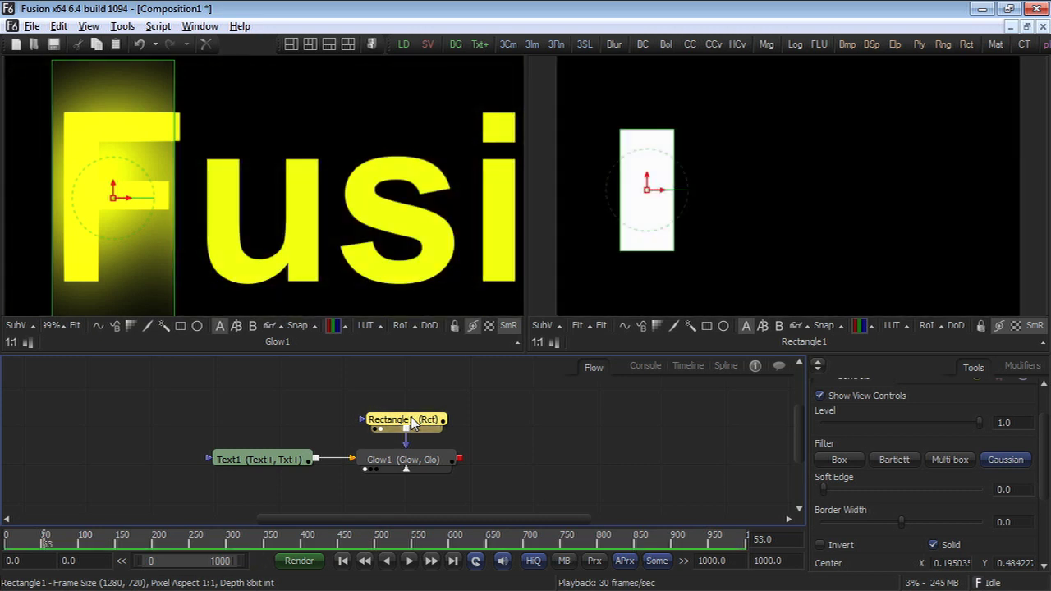
{"action": "key", "text": "ctrl+p"}
{"action": "key", "text": "ctrl+p"}
{"action": "scroll", "coordinate": [1039, 407], "scroll_direction": "up", "scroll_amount": 2}
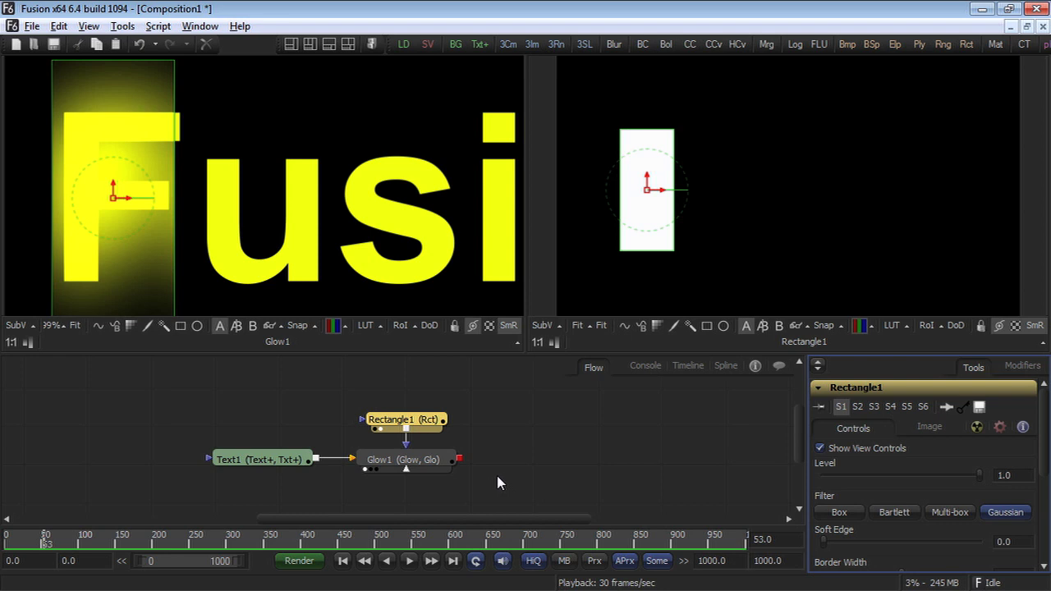
{"action": "left_click", "coordinate": [371, 248]}
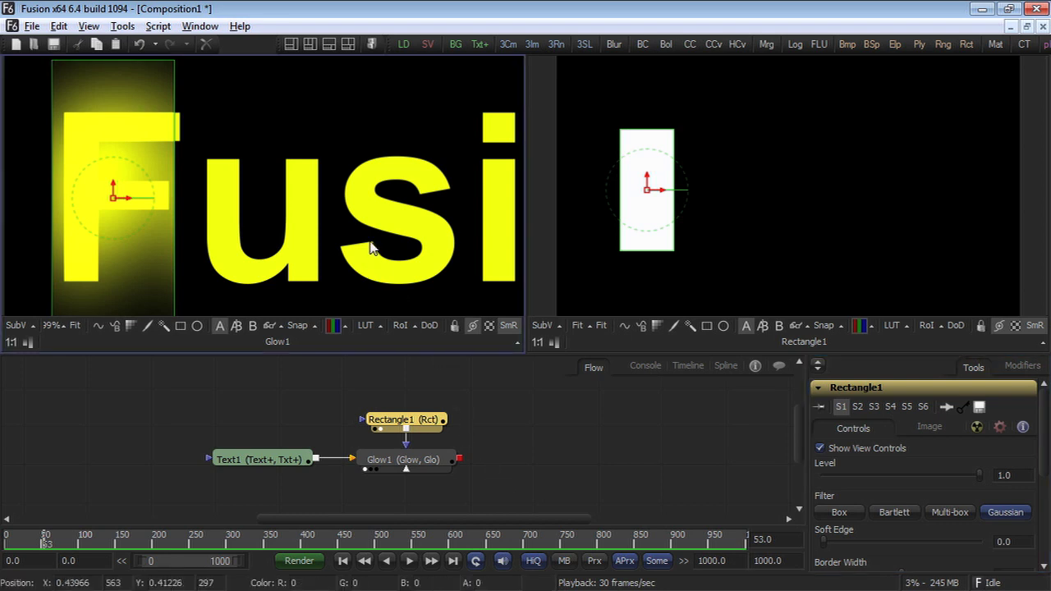
Step: Frame the letter F, select Glow1, and move Rectangle1 up in the node graph
{"action": "left_click_drag", "start_coordinate": [230, 206], "coordinate": [498, 188]}
{"action": "left_click", "coordinate": [438, 468]}
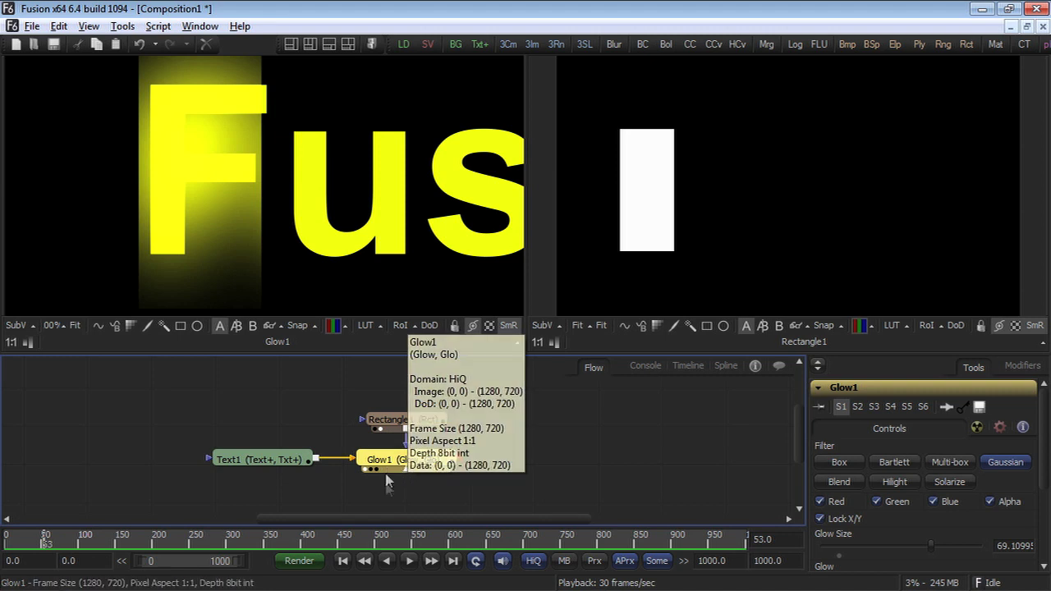
{"action": "left_click", "coordinate": [388, 494]}
{"action": "left_click_drag", "start_coordinate": [406, 420], "coordinate": [406, 406]}
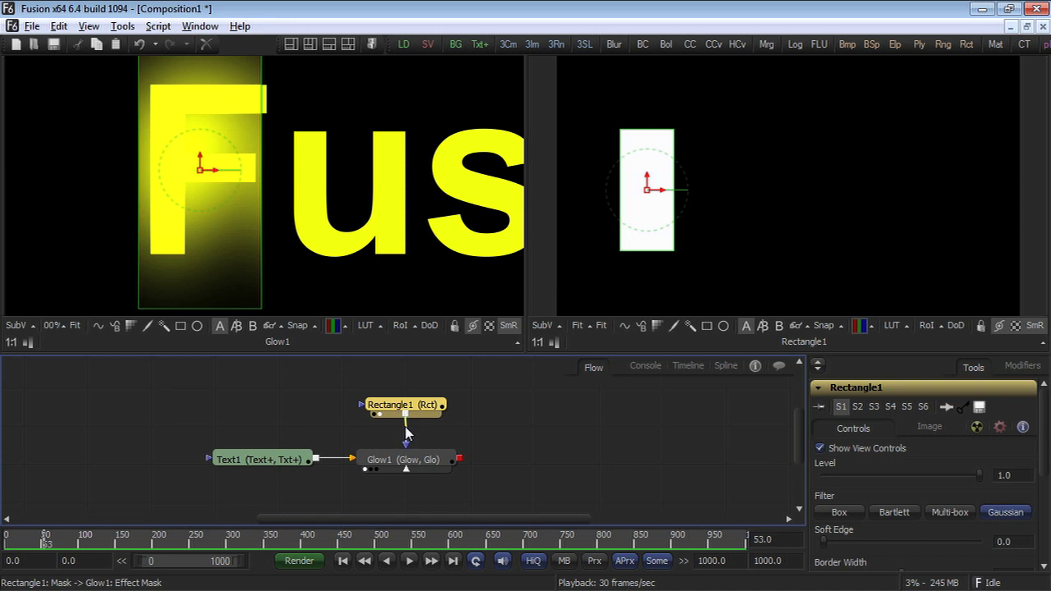
Step: Replace Rectangle1's effect-mask link with a connection to Glow1's Glow Mask pre-mask input
{"action": "left_click", "coordinate": [407, 434]}
{"action": "key", "text": "Delete"}
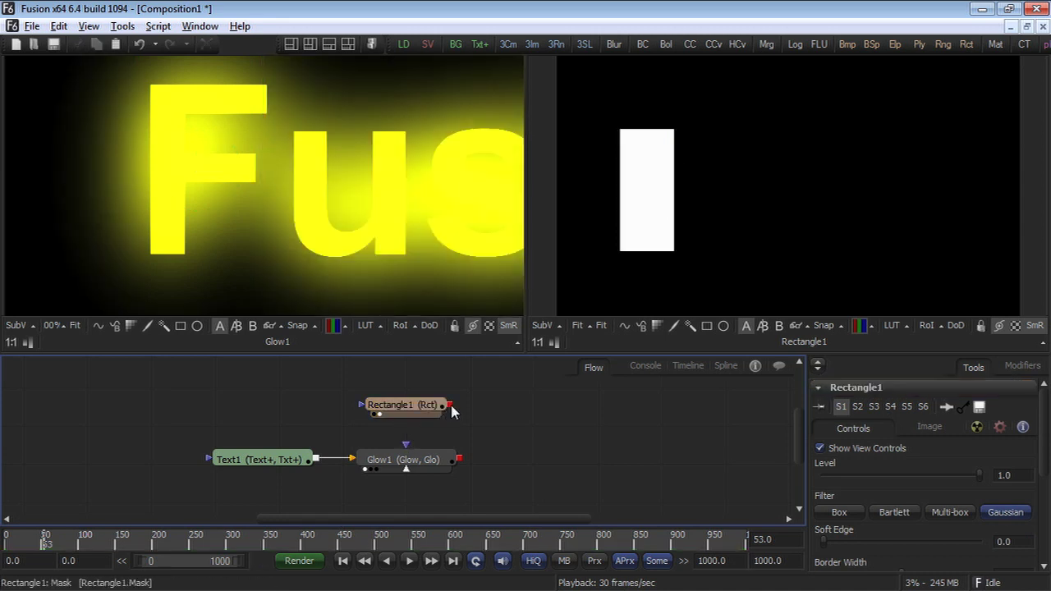
{"action": "left_click_drag", "start_coordinate": [450, 404], "coordinate": [410, 476]}
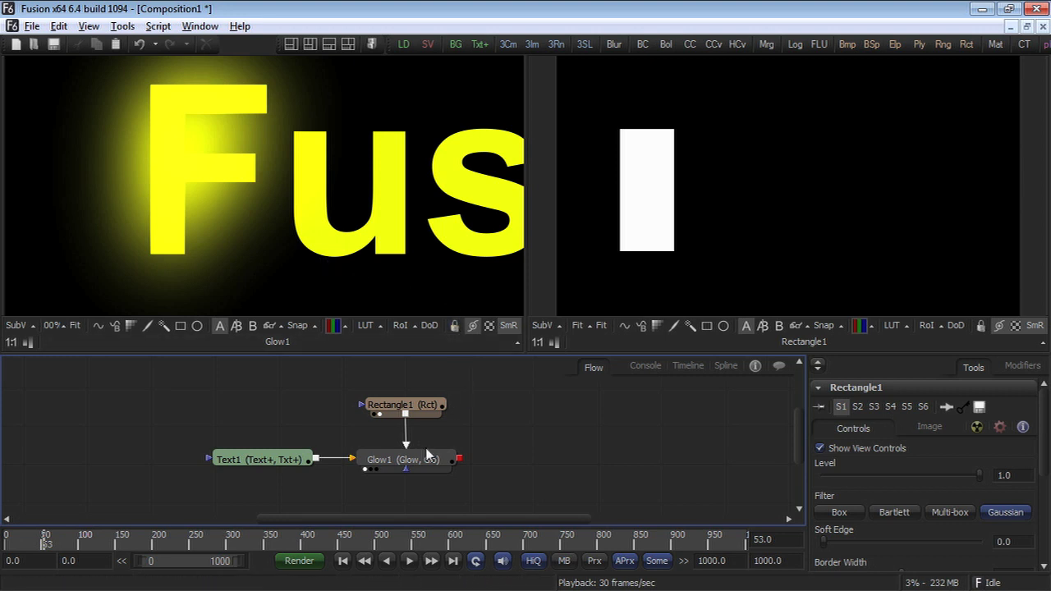
{"action": "left_click", "coordinate": [402, 459]}
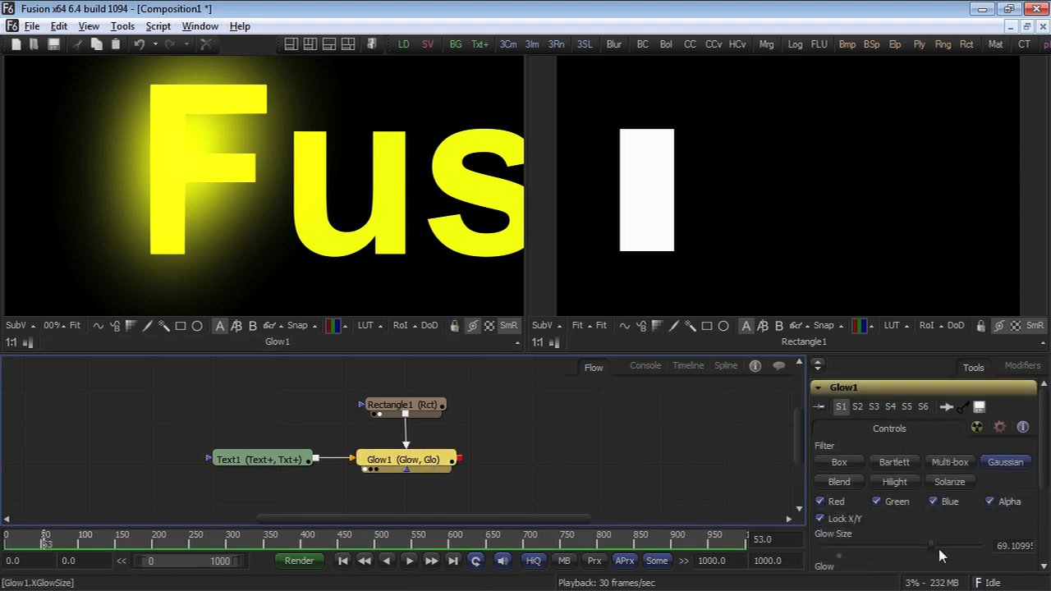
Step: Adjust Glow1's Glow Size and nudge Rectangle1's centre back over the letter F
{"action": "mouse_move", "coordinate": [940, 556]}
{"action": "left_mouse_down"}
{"action": "mouse_move", "coordinate": [954, 558]}
{"action": "mouse_move", "coordinate": [907, 552]}
{"action": "mouse_move", "coordinate": [950, 546]}
{"action": "left_mouse_up"}
{"action": "left_click_drag", "start_coordinate": [634, 494], "coordinate": [632, 491]}
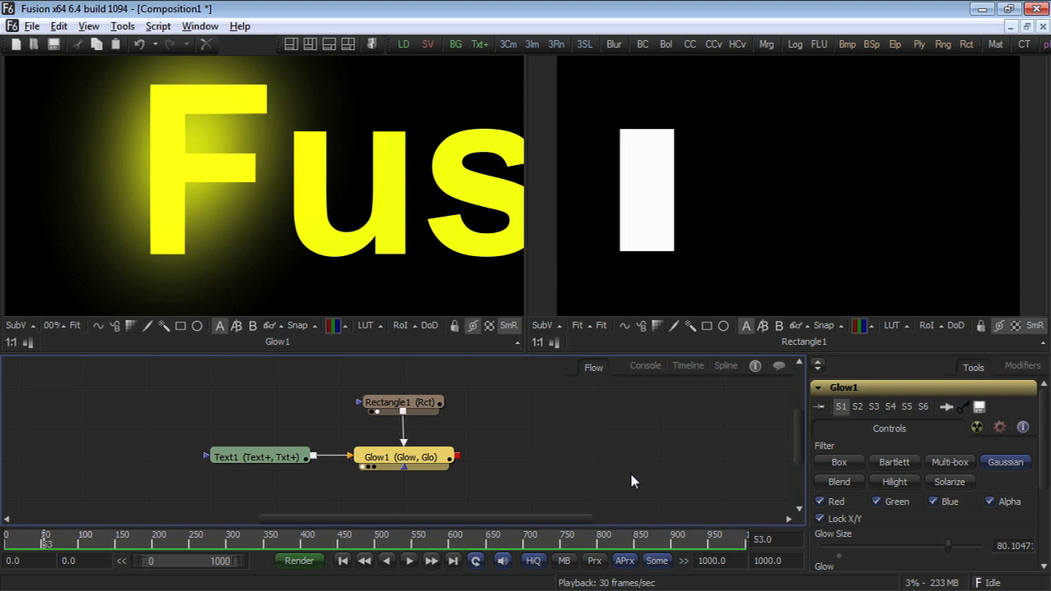
{"action": "left_click", "coordinate": [652, 190]}
{"action": "mouse_move", "coordinate": [653, 190]}
{"action": "left_mouse_down"}
{"action": "mouse_move", "coordinate": [783, 190]}
{"action": "mouse_move", "coordinate": [646, 188]}
{"action": "left_mouse_up"}
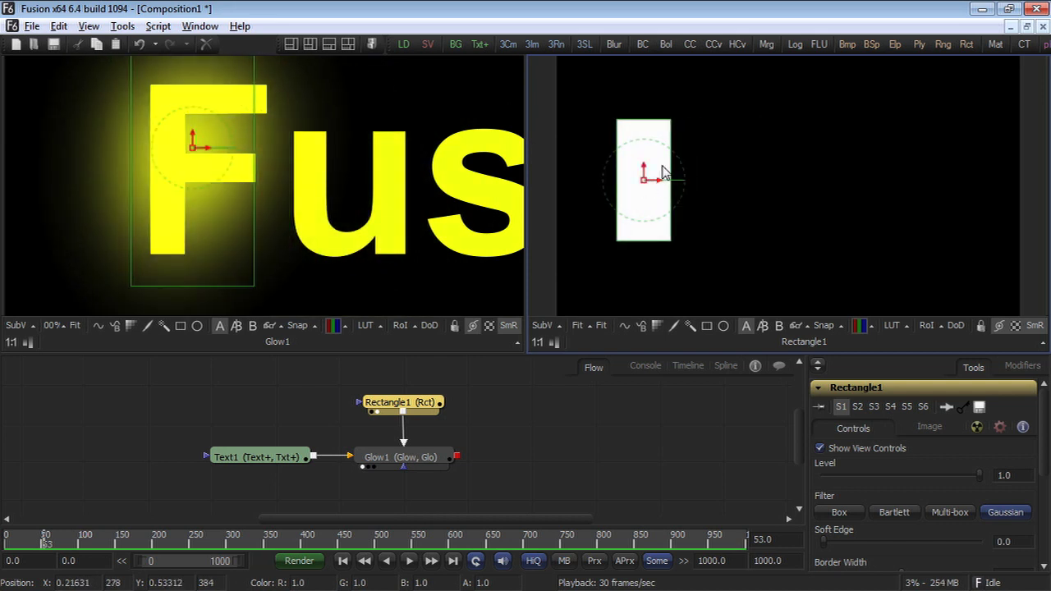